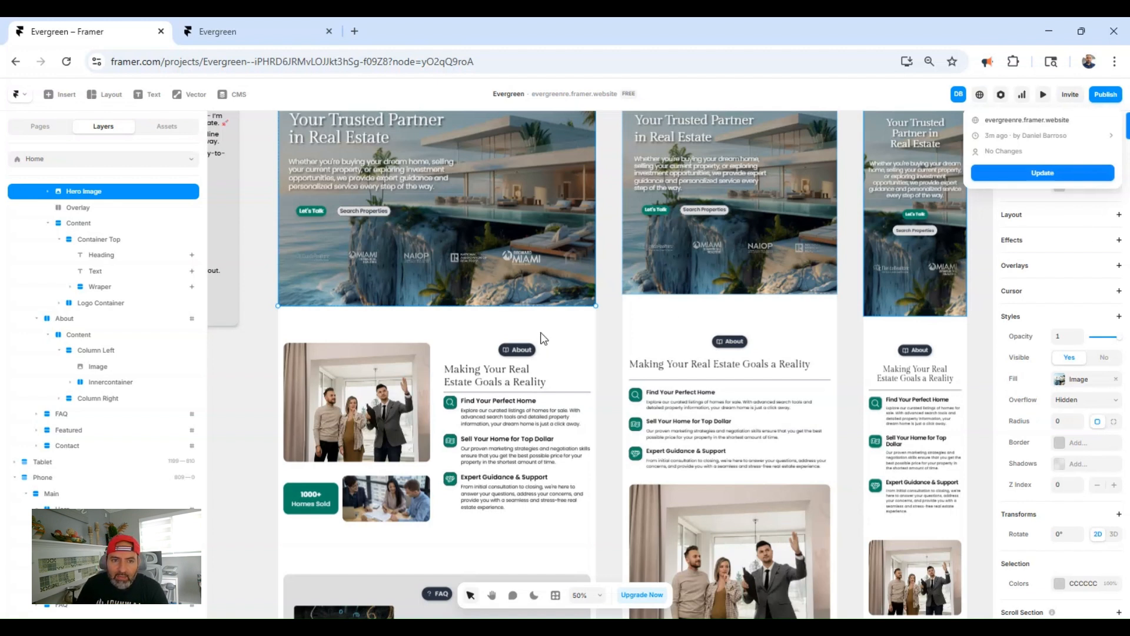
Step: Replace the desktop Hero Image's fill with a photo of an illuminated Mediterranean-style house with an arched entrance
{"action": "scroll", "coordinate": [264, 400], "scroll_direction": "up", "scroll_amount": 5}
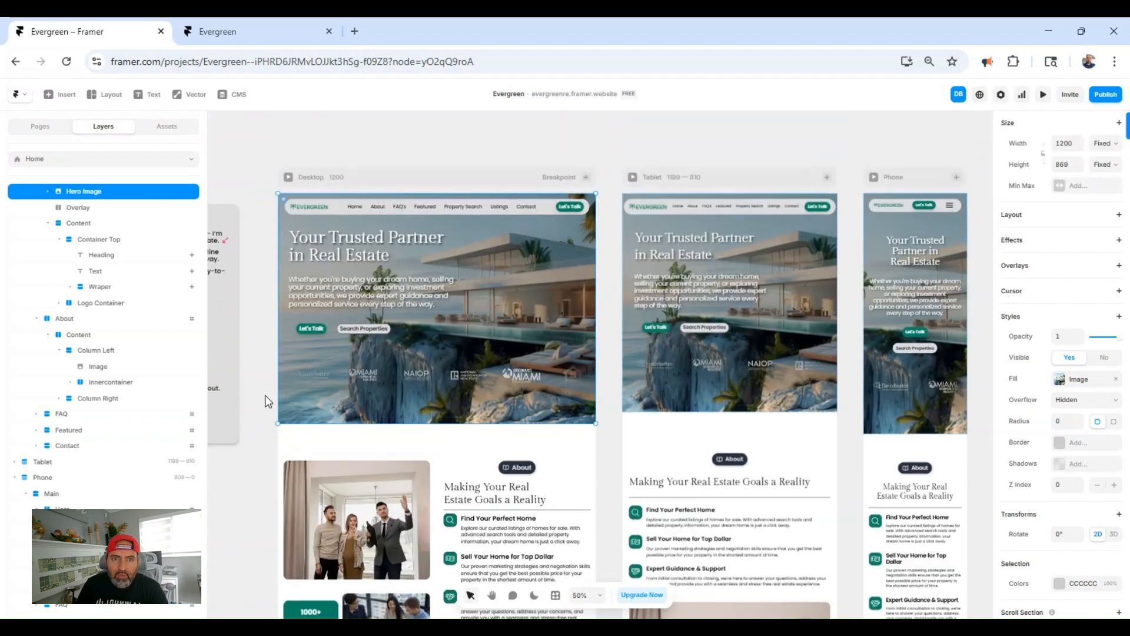
{"action": "scroll", "coordinate": [270, 374], "scroll_direction": "down", "scroll_amount": 2}
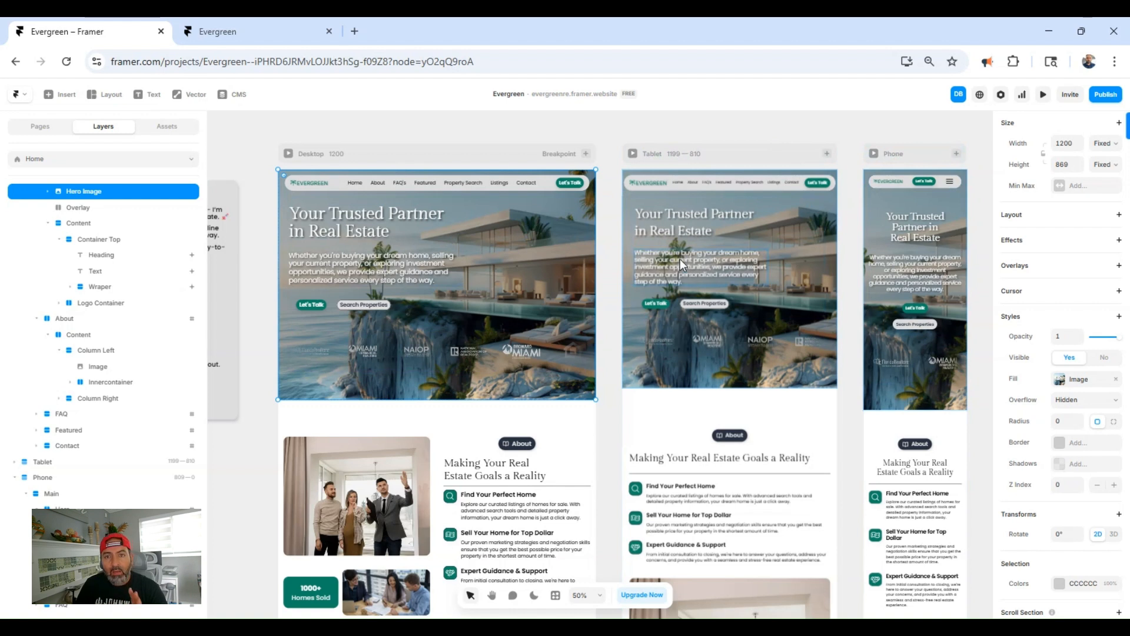
{"action": "scroll", "coordinate": [114, 277], "scroll_direction": "up", "scroll_amount": 2}
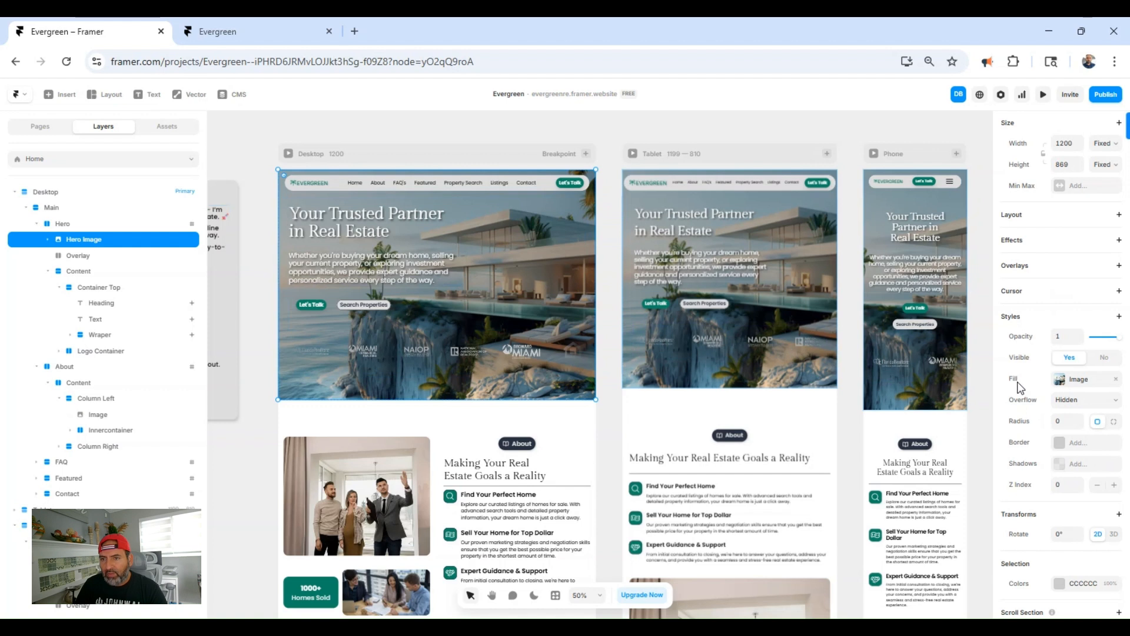
{"action": "left_click", "coordinate": [1060, 382]}
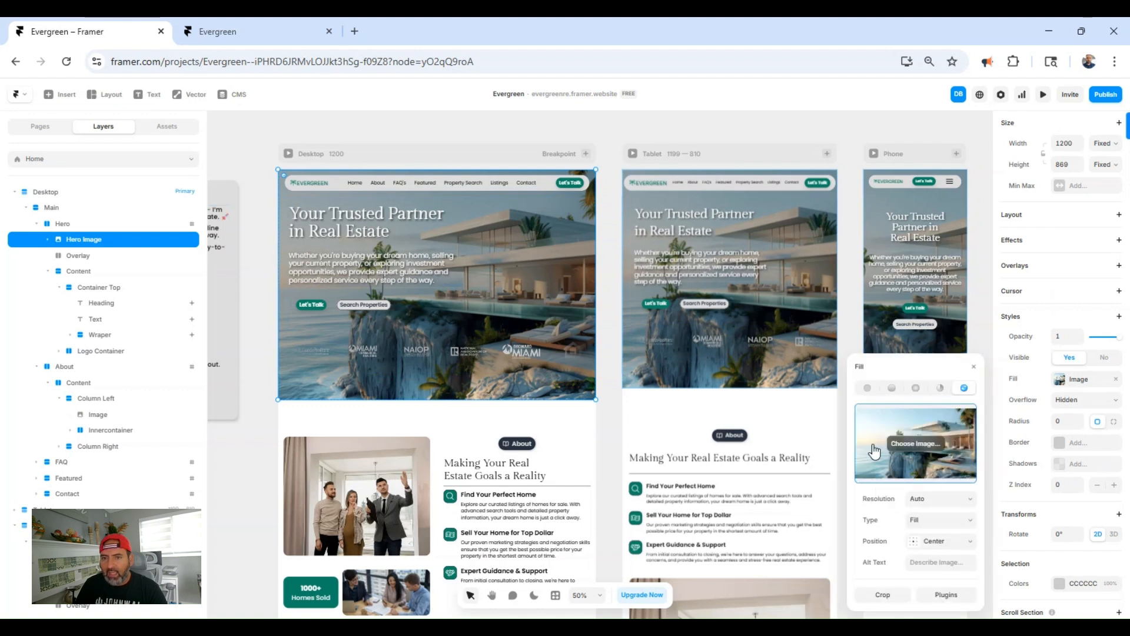
{"action": "mouse_move", "coordinate": [916, 472]}
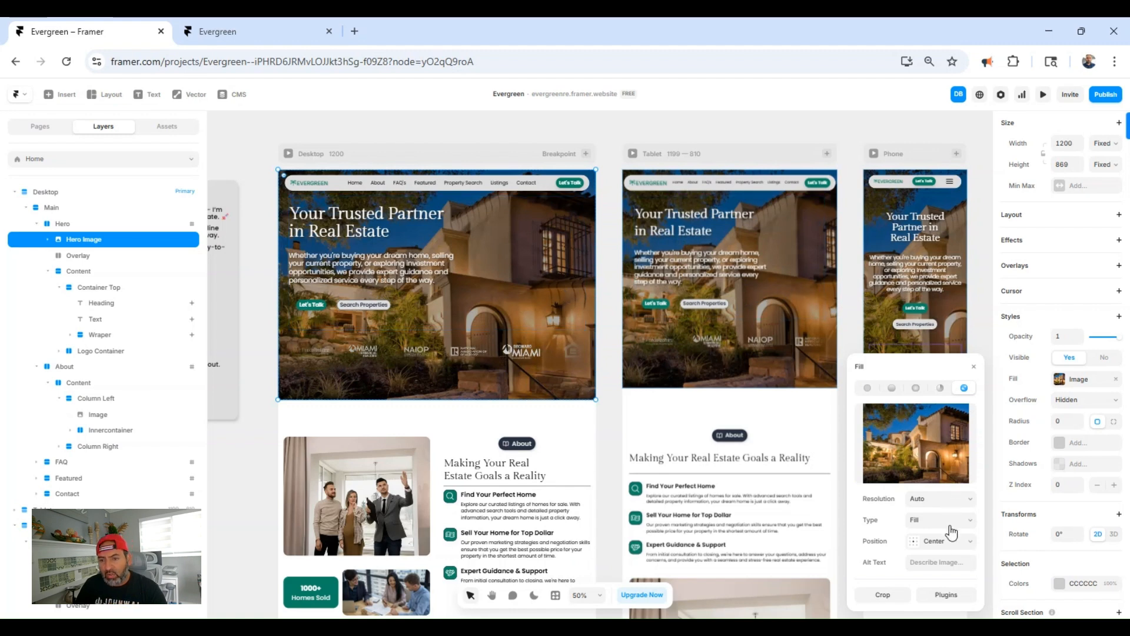
Step: Open the Lummi plugin for the desktop Hero Image's fill and search its photos for "ocean front home"
{"action": "left_click", "coordinate": [954, 596]}
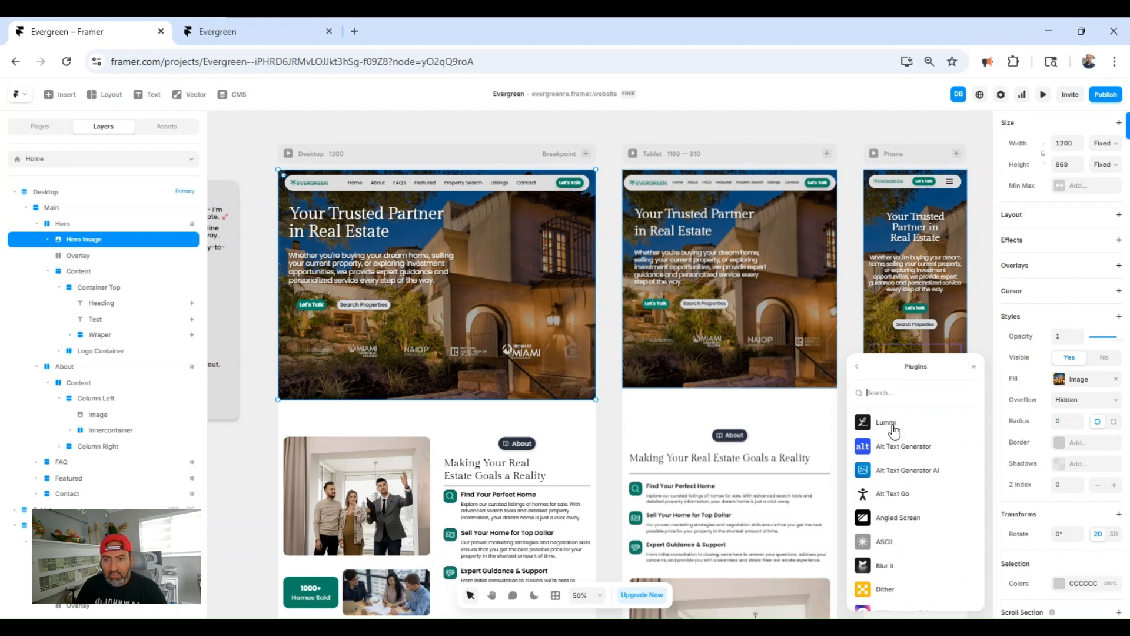
{"action": "left_click", "coordinate": [892, 425]}
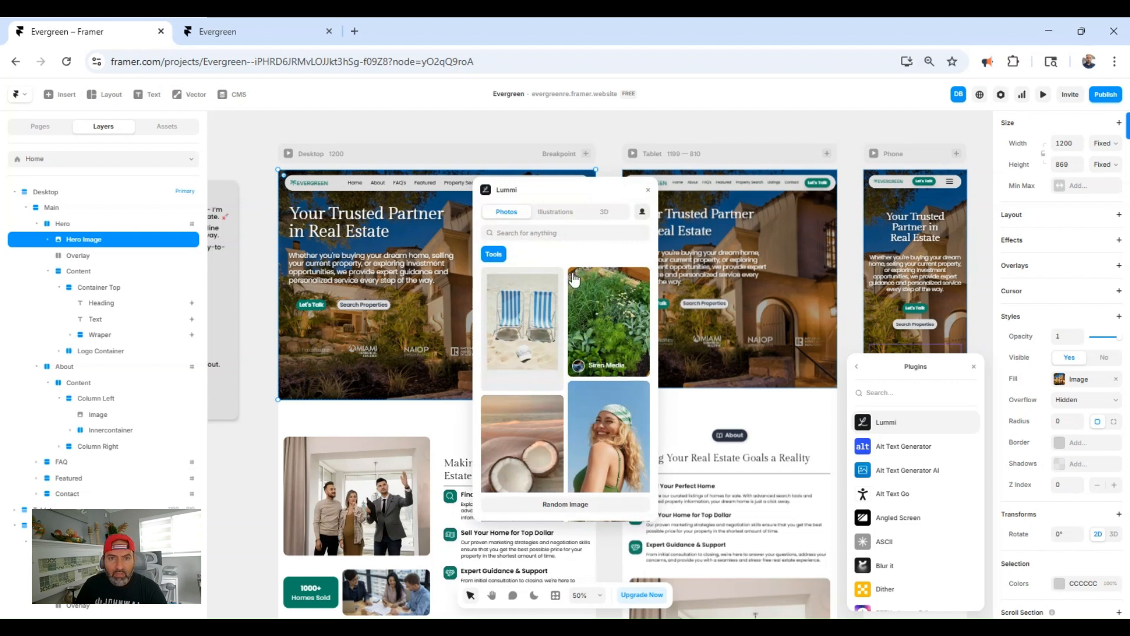
{"action": "left_click", "coordinate": [551, 234]}
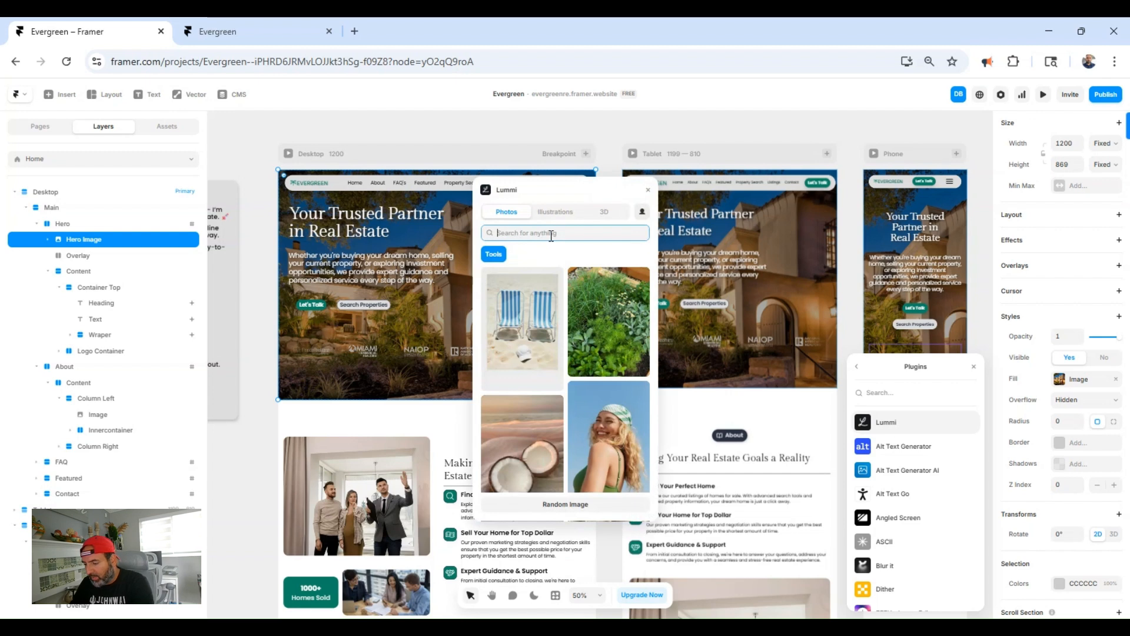
{"action": "type", "text": "fl"}
{"action": "key", "text": "BackSpace"}
{"action": "key", "text": "BackSpace"}
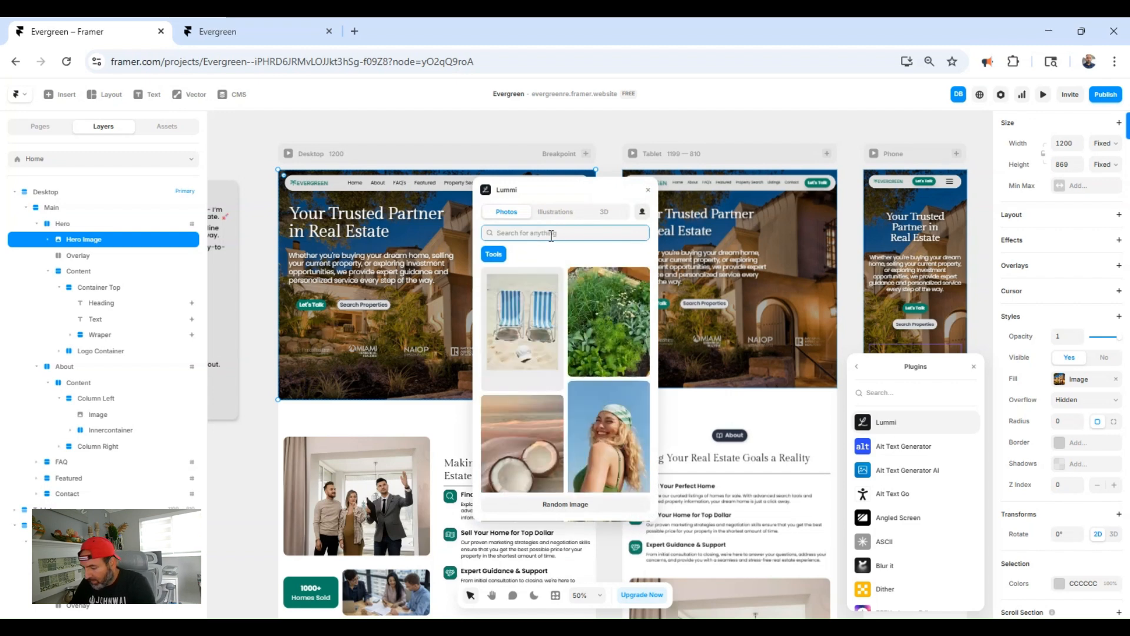
{"action": "type", "text": "ocean front"}
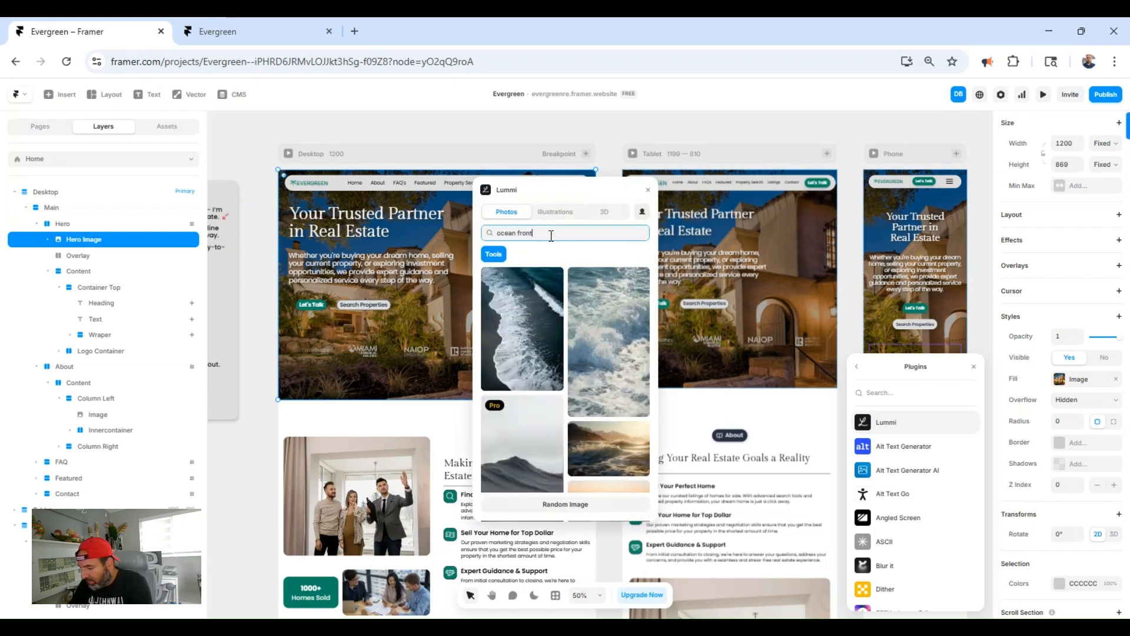
{"action": "type", "text": " home"}
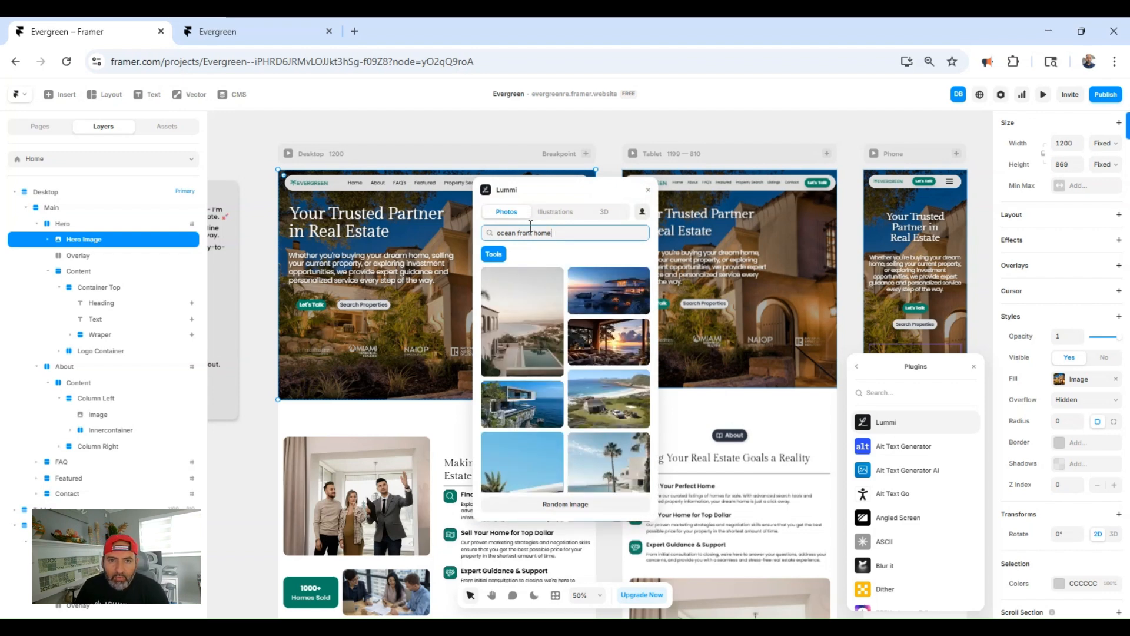
Step: Apply the landscape photo of a lit cliffside ocean house at dusk to the desktop hero and close the plugin
{"action": "scroll", "coordinate": [602, 327], "scroll_direction": "down", "scroll_amount": 2}
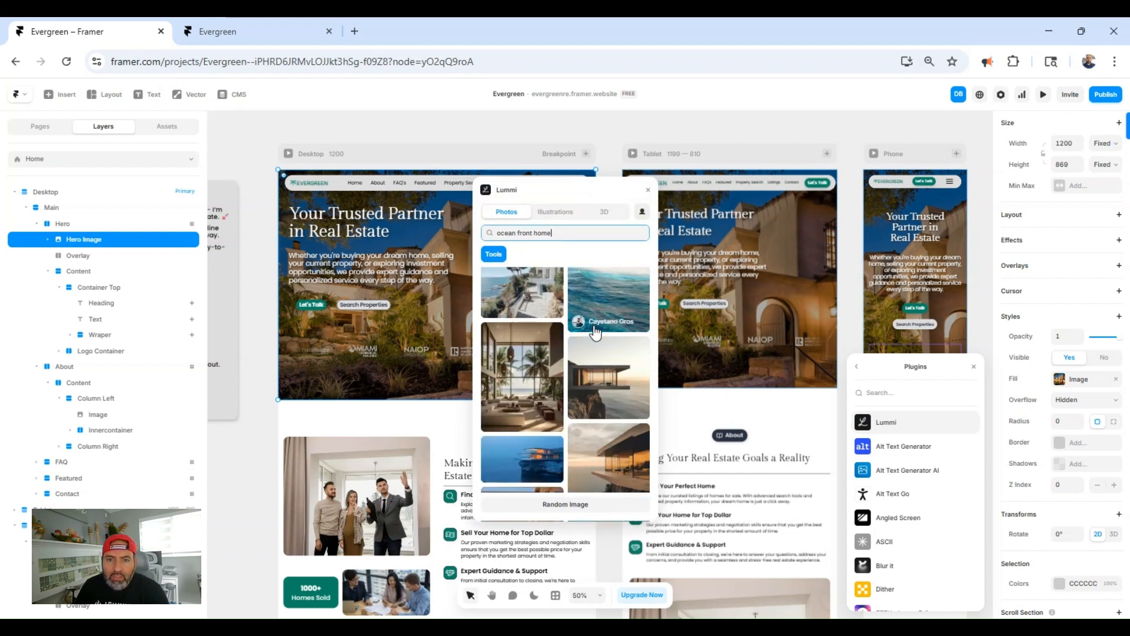
{"action": "scroll", "coordinate": [600, 356], "scroll_direction": "up", "scroll_amount": 1}
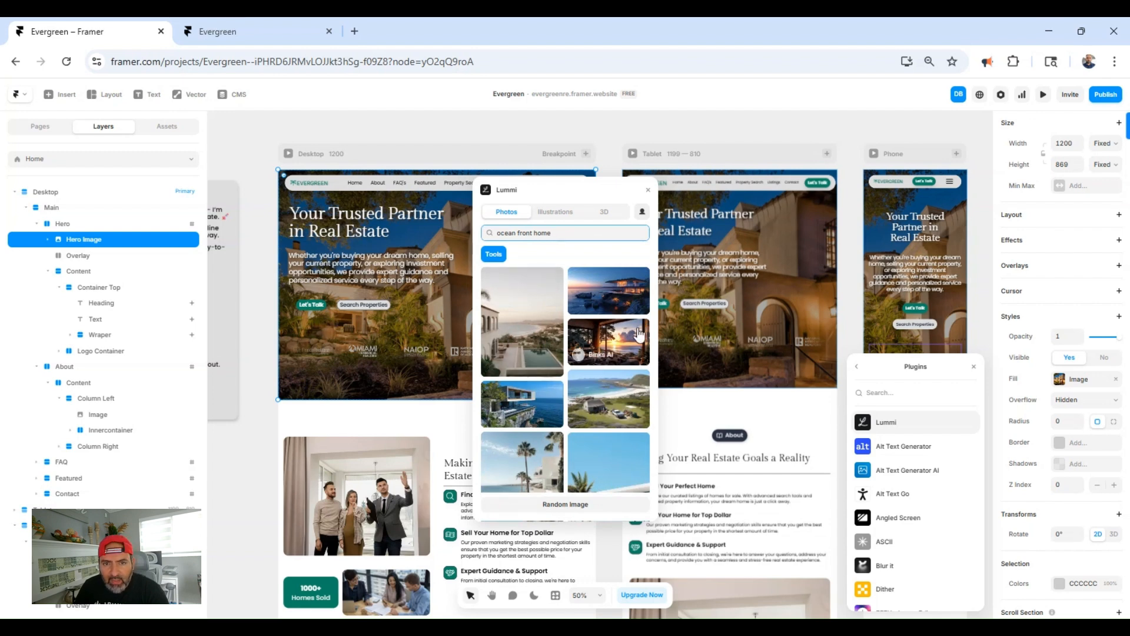
{"action": "left_click", "coordinate": [629, 291]}
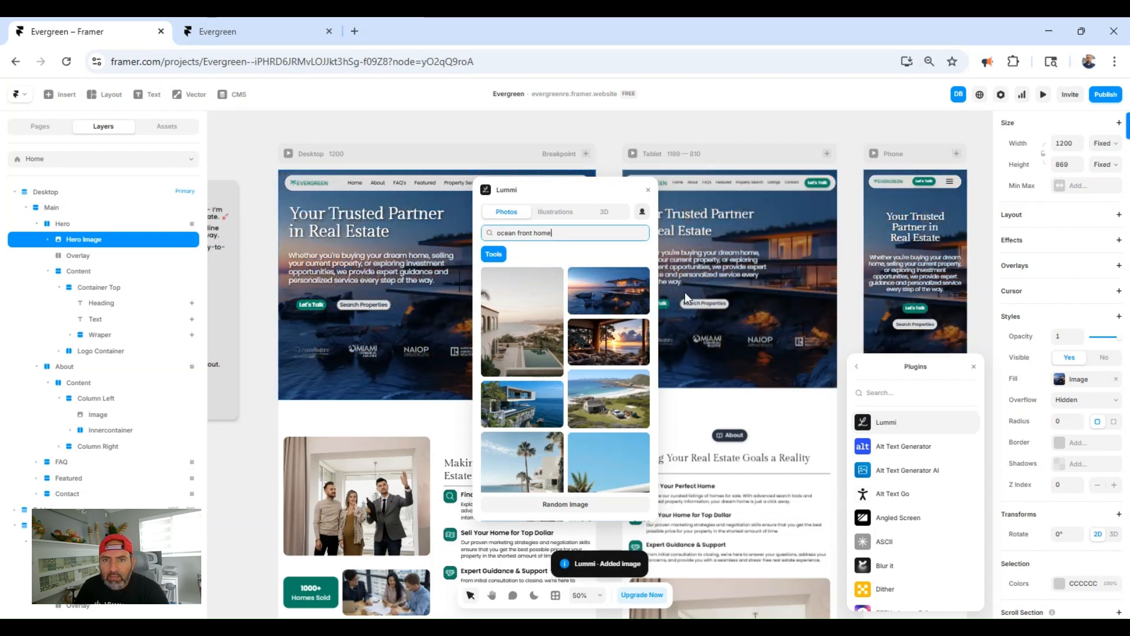
{"action": "left_click", "coordinate": [648, 189]}
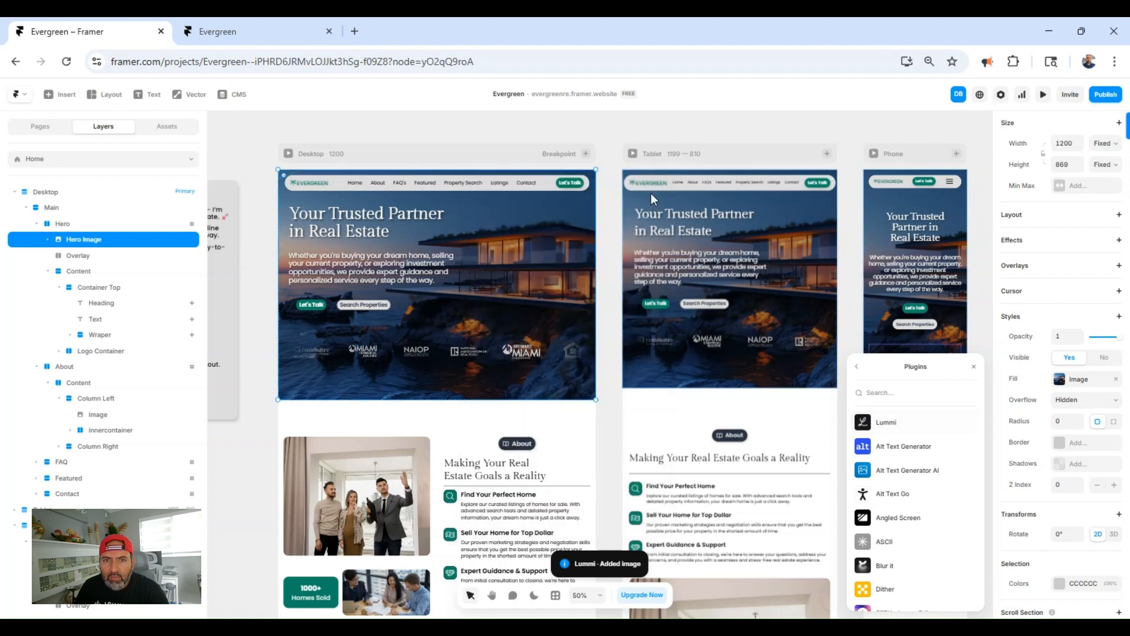
{"action": "left_click", "coordinate": [974, 367]}
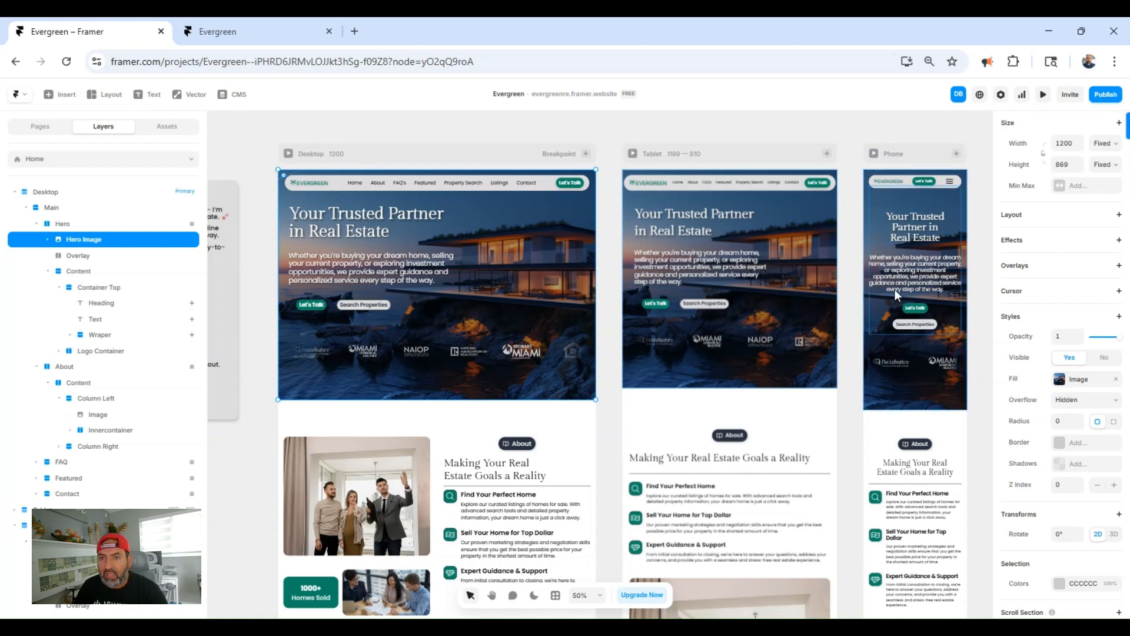
Step: Select the Hero Image inside the Phone breakpoint and open its image fill settings
{"action": "left_click", "coordinate": [912, 158]}
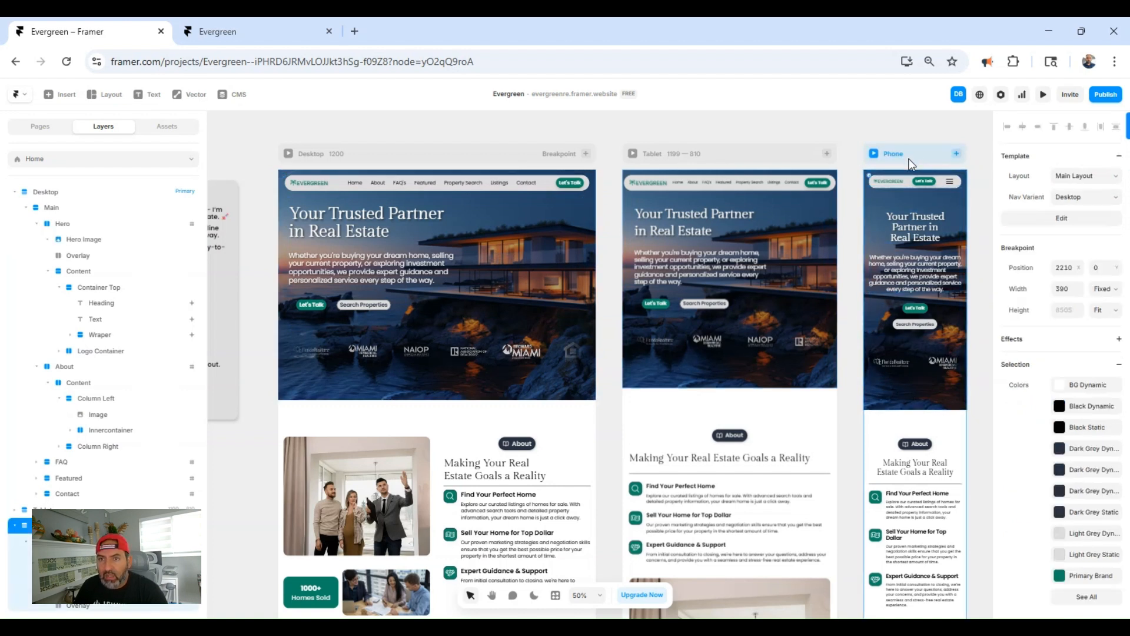
{"action": "scroll", "coordinate": [217, 499], "scroll_direction": "down", "scroll_amount": 1}
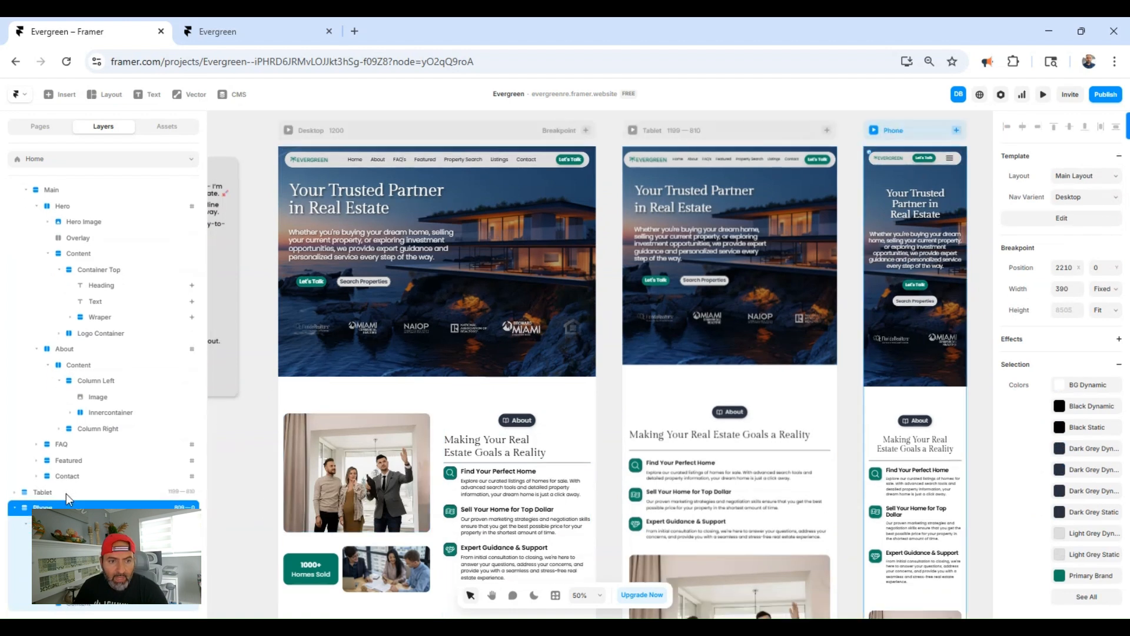
{"action": "scroll", "coordinate": [66, 494], "scroll_direction": "down", "scroll_amount": 2}
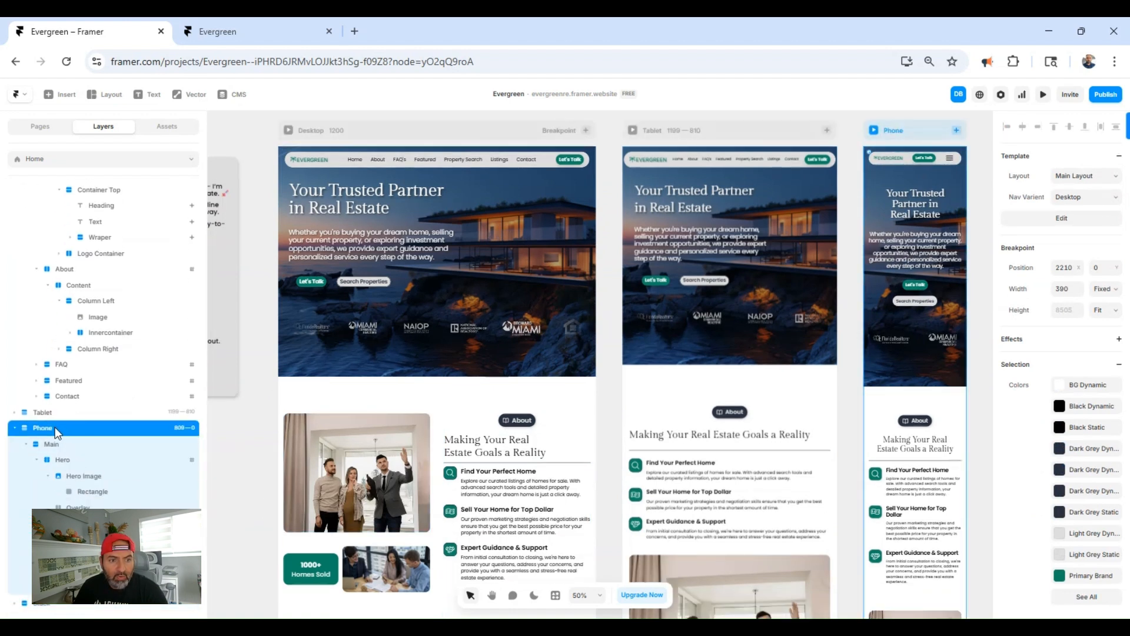
{"action": "left_click", "coordinate": [87, 477]}
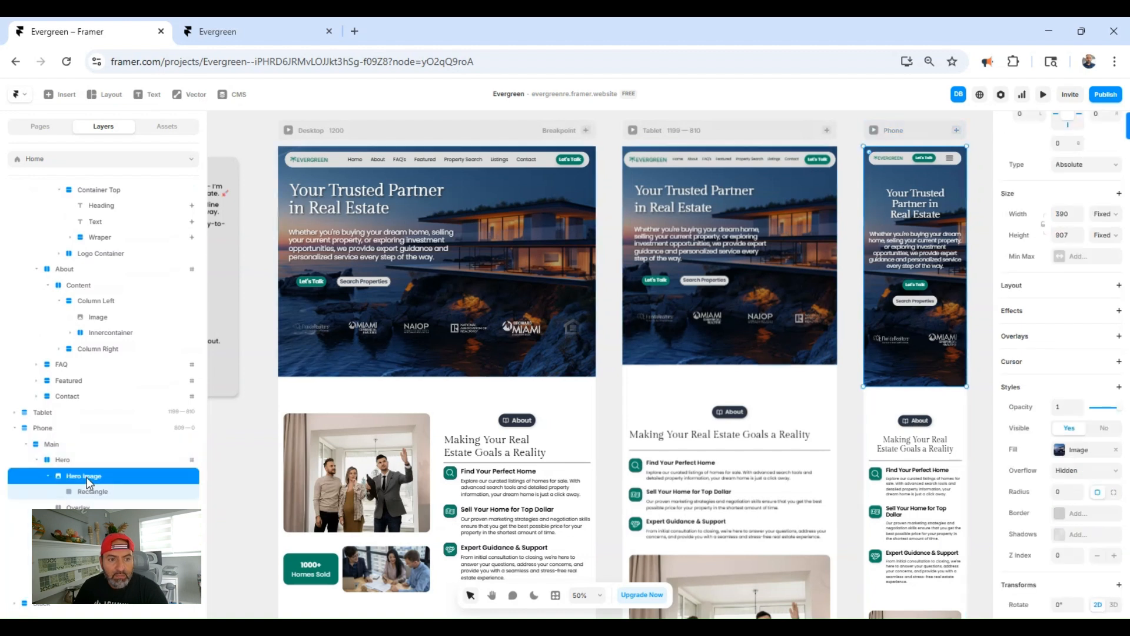
{"action": "left_click", "coordinate": [1080, 451]}
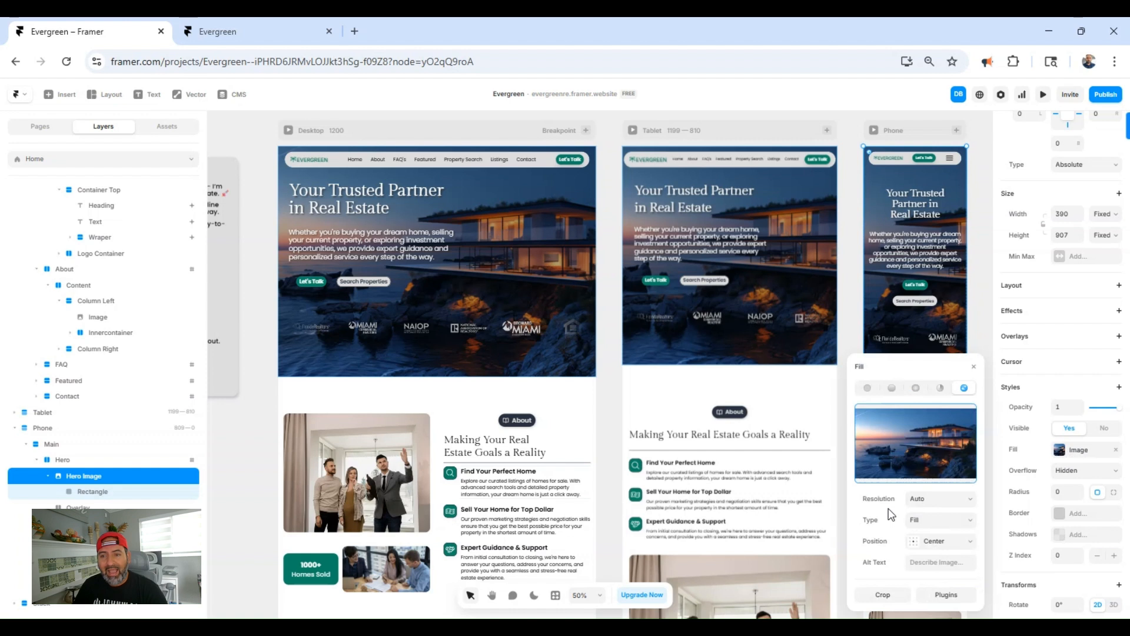
Step: Search Lummi photos for "ocean front home" to fill the Phone breakpoint's Hero Image
{"action": "left_click", "coordinate": [943, 590]}
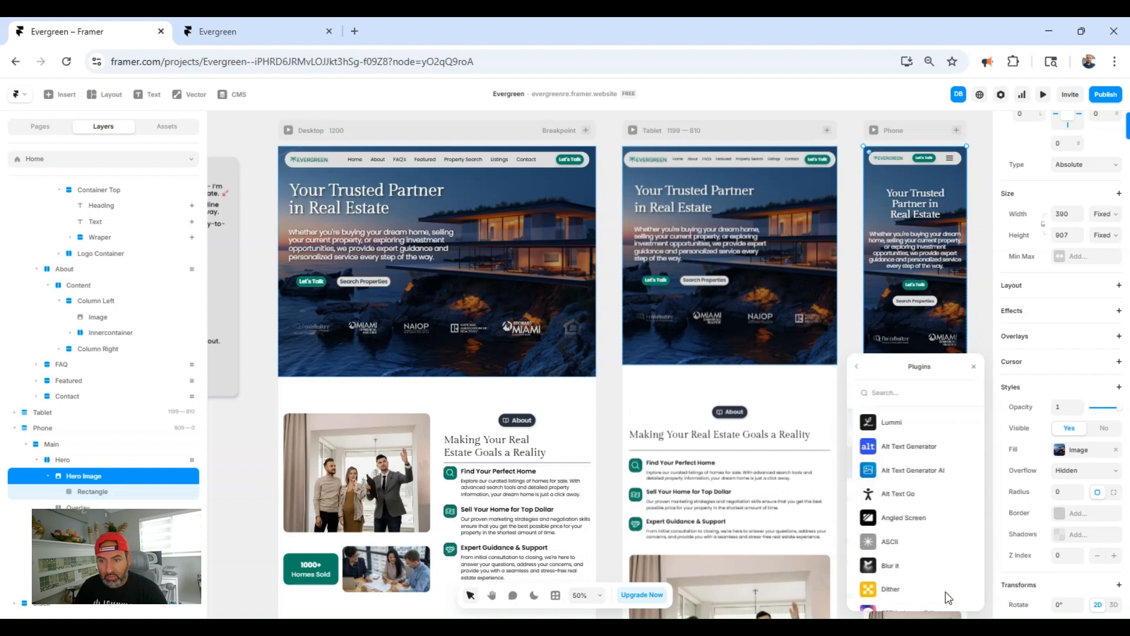
{"action": "left_click", "coordinate": [895, 422]}
{"action": "left_click", "coordinate": [583, 238]}
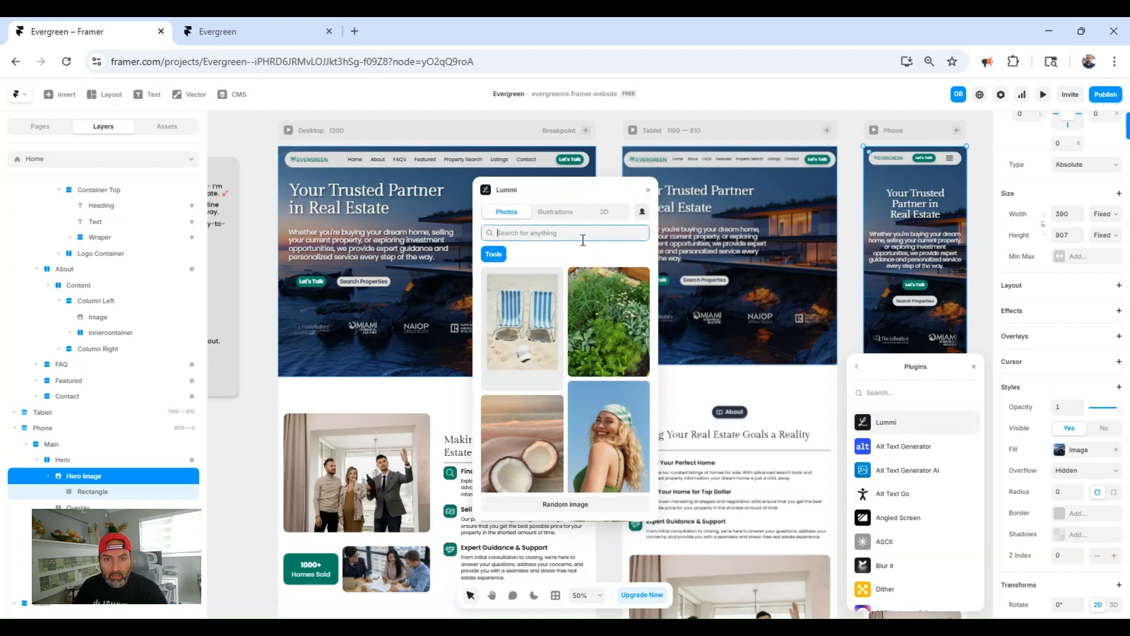
{"action": "type", "text": "oc"}
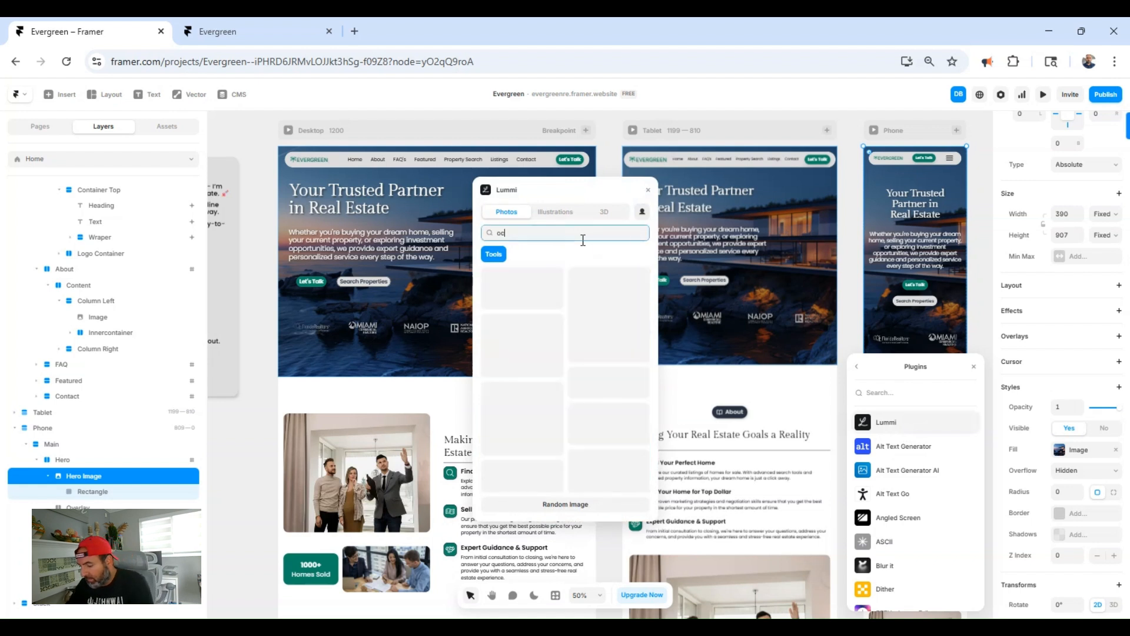
{"action": "type", "text": "ea"}
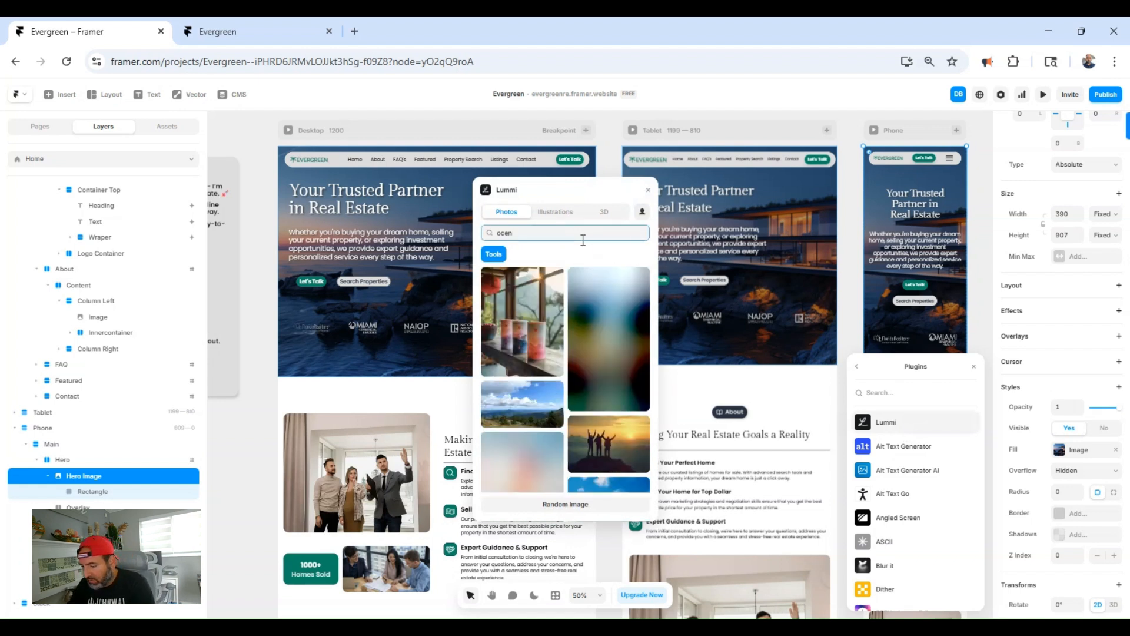
{"action": "type", "text": "n front hom"}
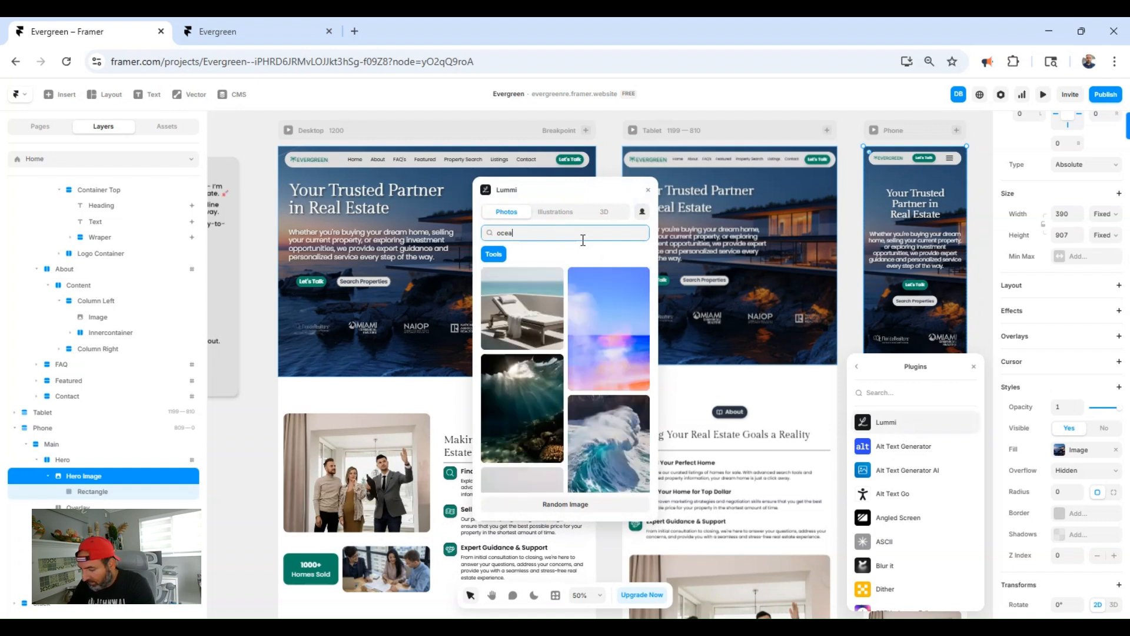
{"action": "type", "text": "e"}
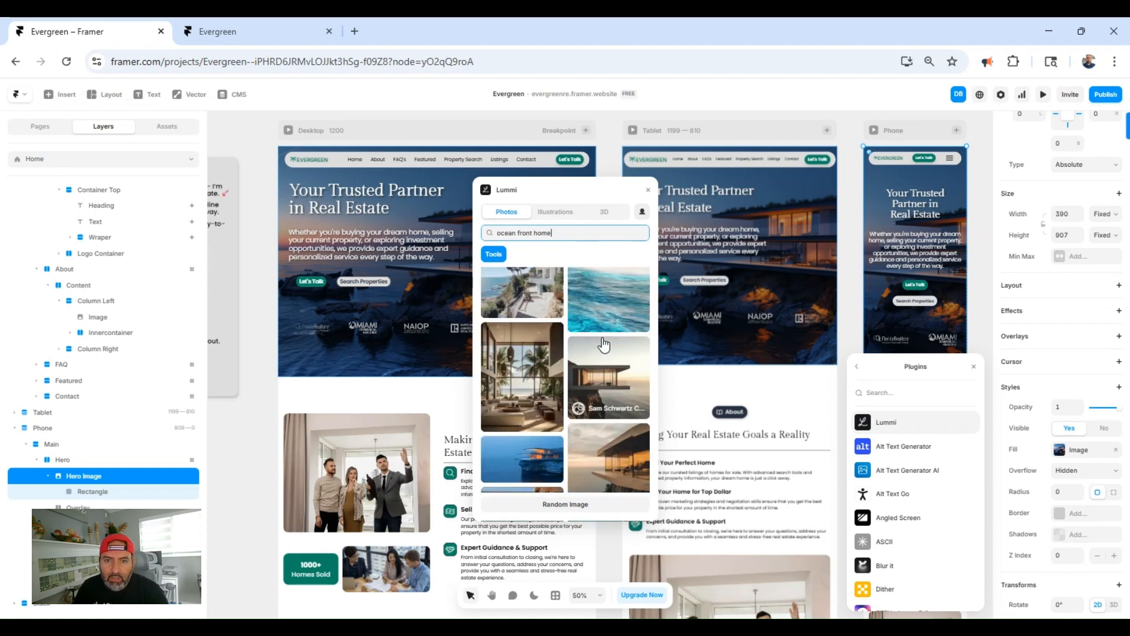
Step: Apply the portrait photo of the cliffside house at sunset to the Phone hero, then close the plugin and fill settings
{"action": "scroll", "coordinate": [609, 377], "scroll_direction": "down", "scroll_amount": 3}
{"action": "scroll", "coordinate": [624, 401], "scroll_direction": "down", "scroll_amount": 5}
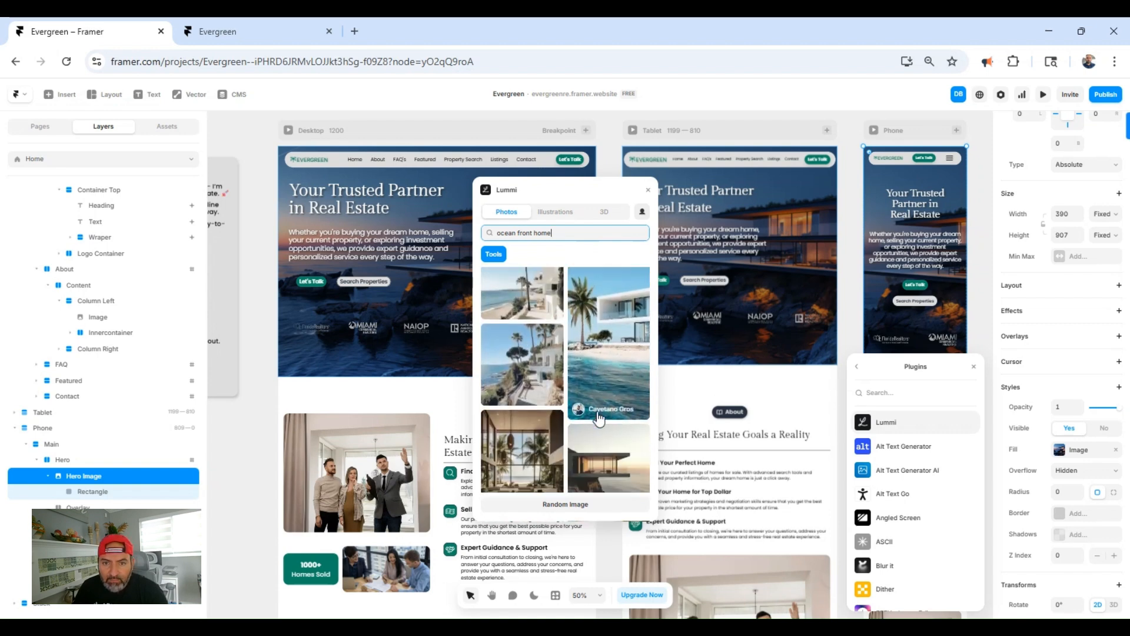
{"action": "scroll", "coordinate": [600, 416], "scroll_direction": "down", "scroll_amount": 5}
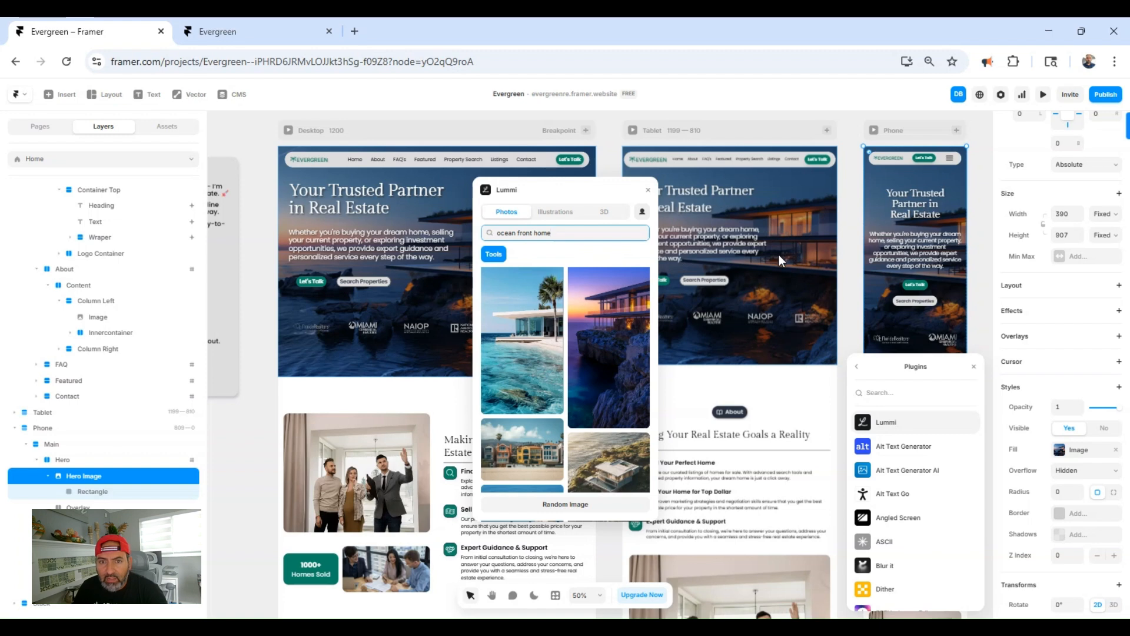
{"action": "left_click", "coordinate": [620, 350]}
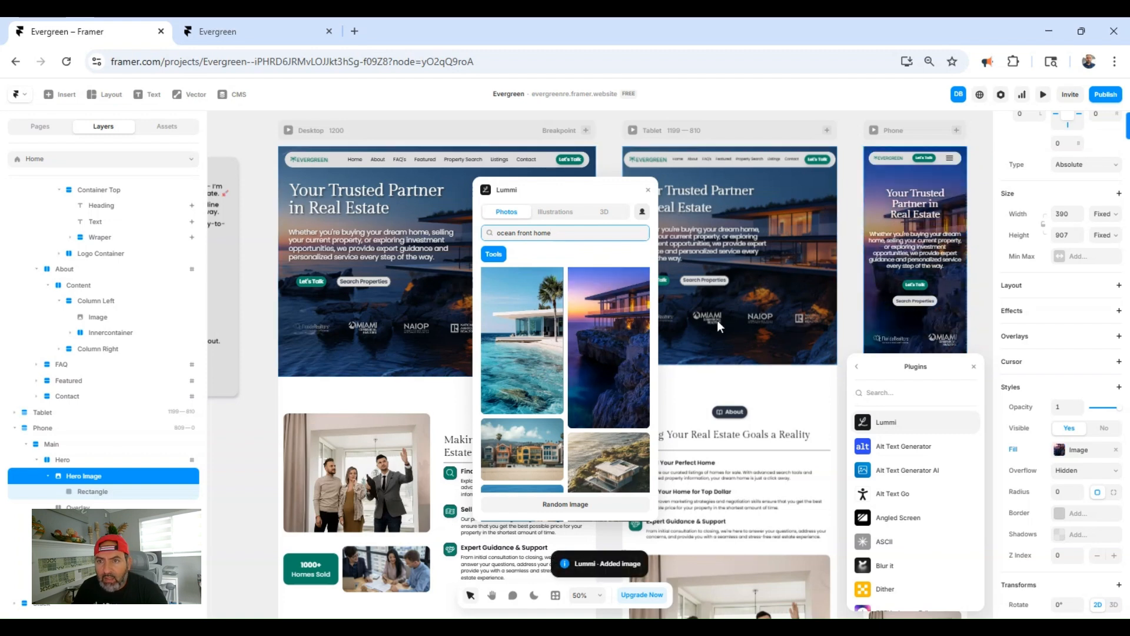
{"action": "left_click", "coordinate": [974, 367]}
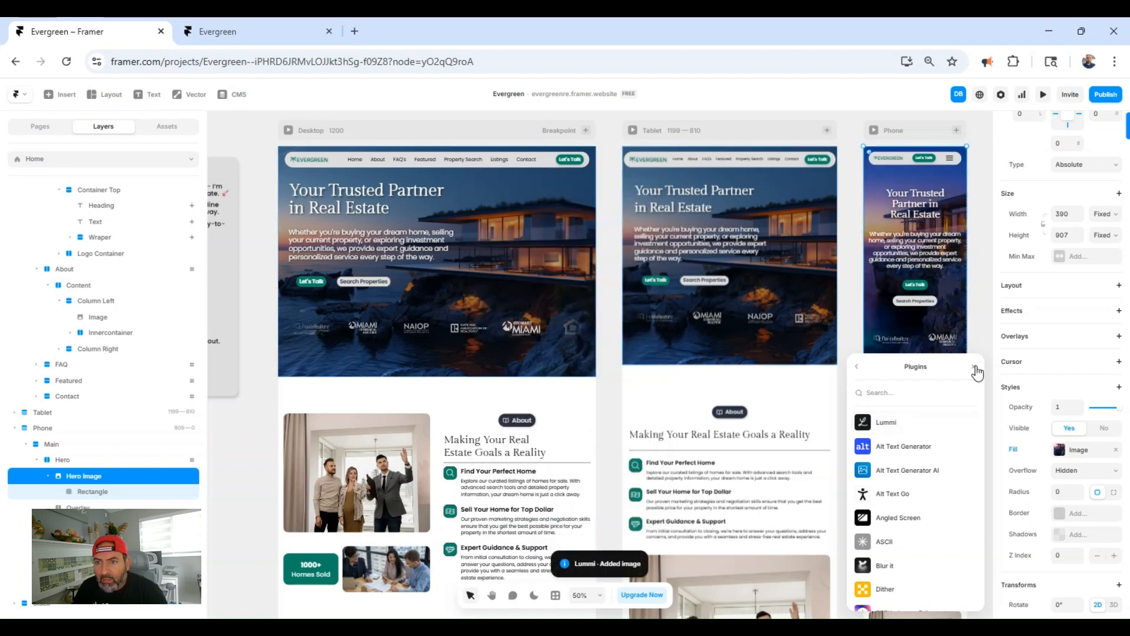
{"action": "left_click", "coordinate": [975, 367]}
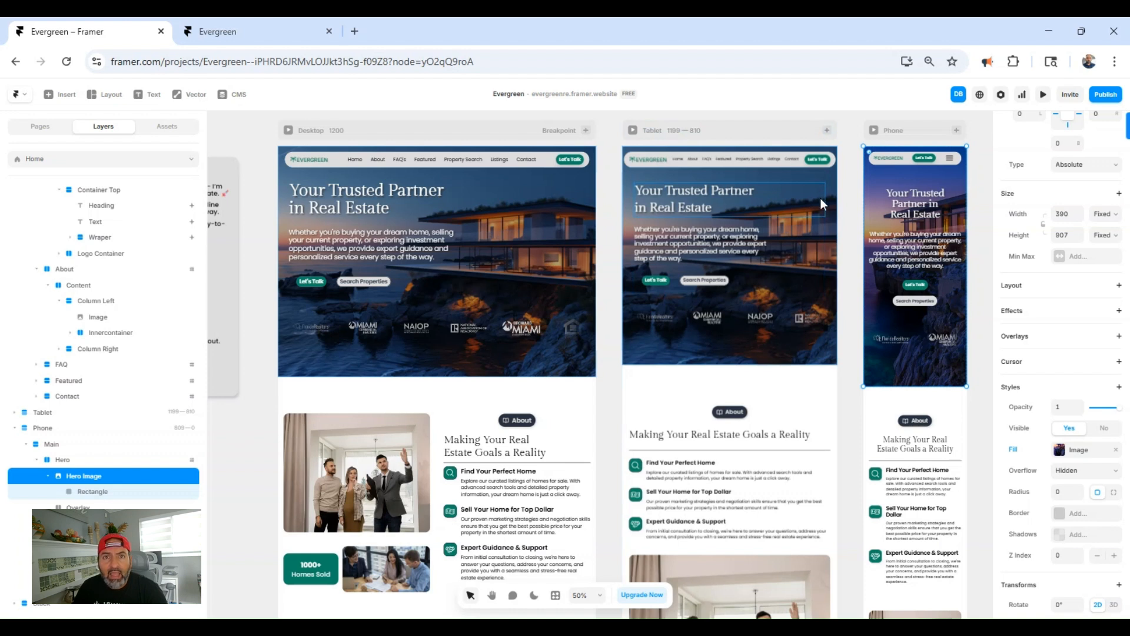
Step: Preview the Home page, widen the preview from phone to desktop at about 1368 px, and review the hero and About sections
{"action": "left_click", "coordinate": [1044, 95]}
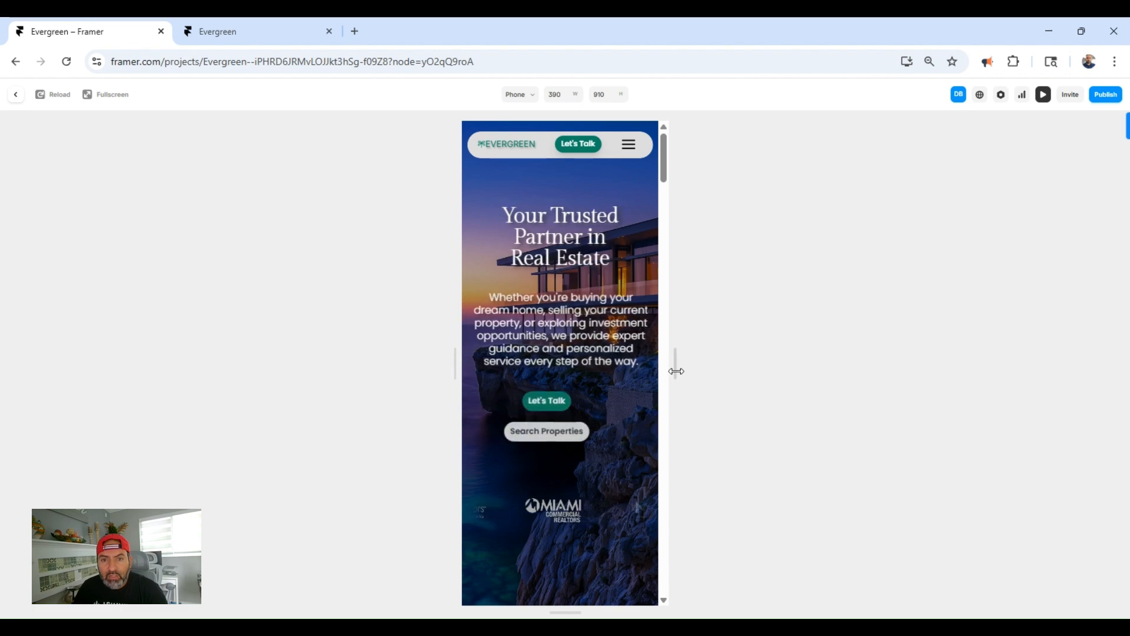
{"action": "left_click_drag", "start_coordinate": [677, 368], "coordinate": [933, 406]}
{"action": "scroll", "coordinate": [641, 432], "scroll_direction": "down", "scroll_amount": 5}
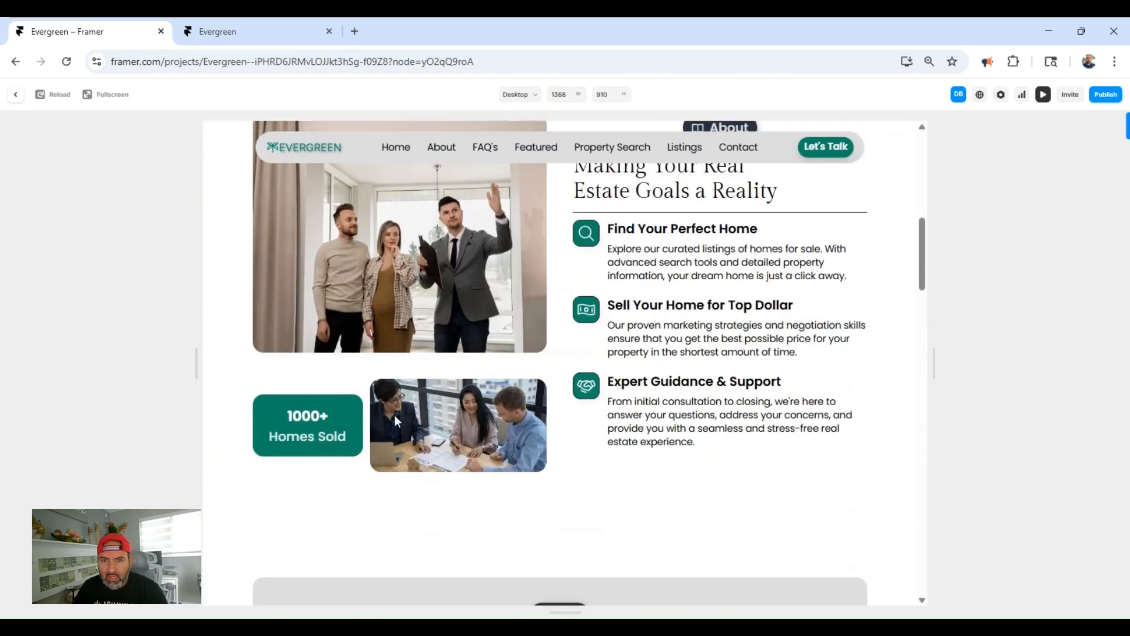
{"action": "scroll", "coordinate": [560, 400], "scroll_direction": "down", "scroll_amount": 3}
{"action": "scroll", "coordinate": [570, 397], "scroll_direction": "up", "scroll_amount": 5}
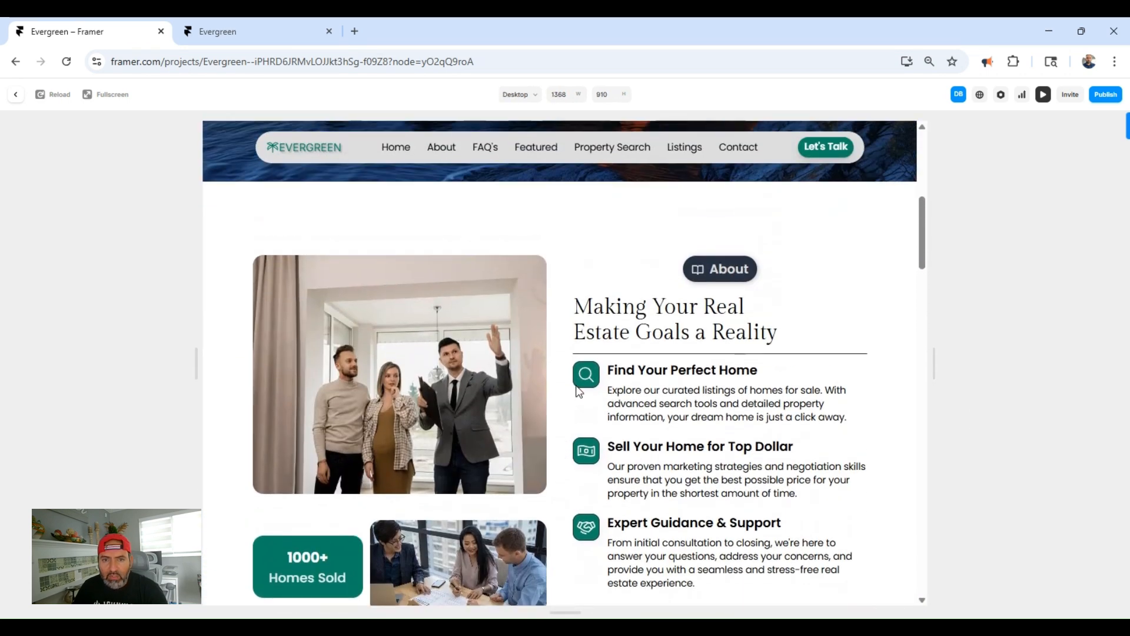
Step: Widen the desktop preview to 1940 px, review the About and hero sections, and return to the editing canvas
{"action": "scroll", "coordinate": [579, 390], "scroll_direction": "down", "scroll_amount": 3}
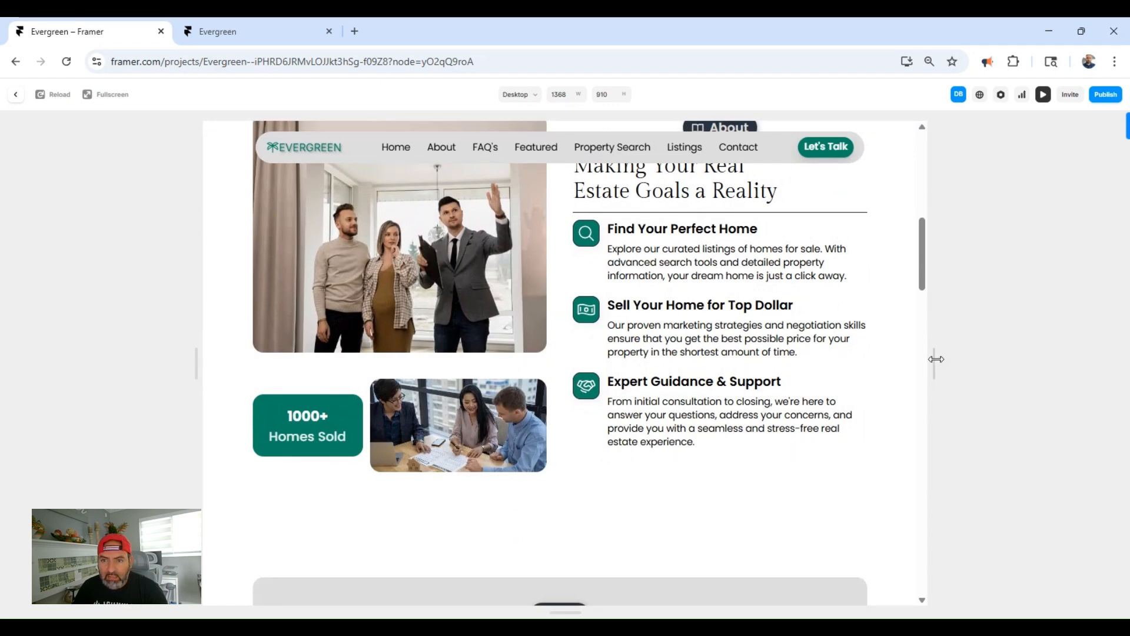
{"action": "left_click_drag", "start_coordinate": [935, 363], "coordinate": [1088, 361]}
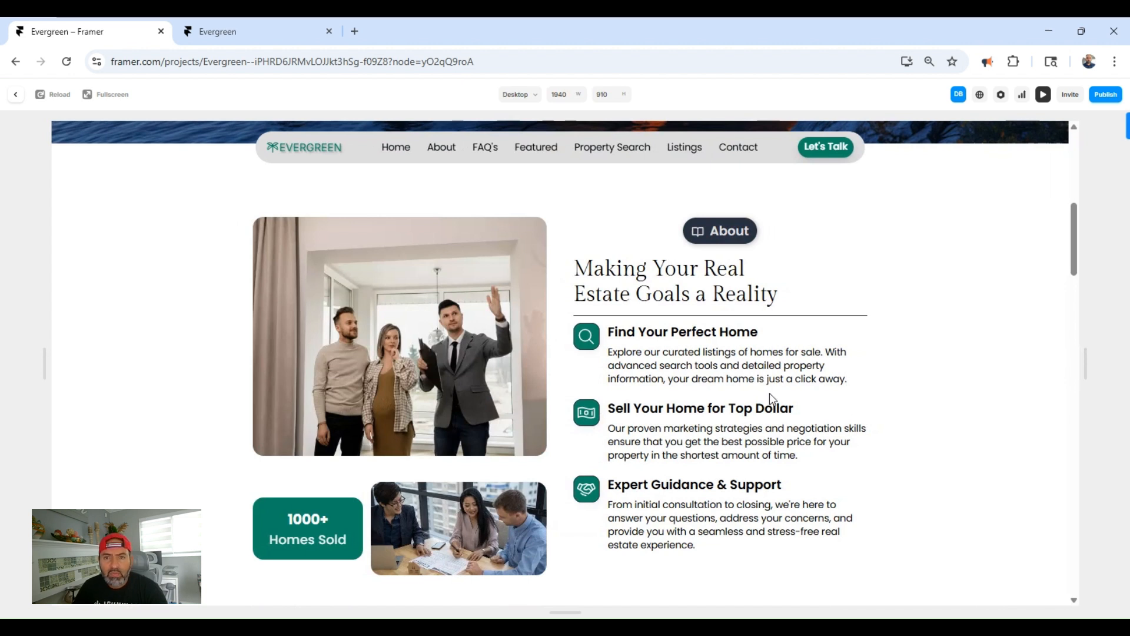
{"action": "scroll", "coordinate": [823, 410], "scroll_direction": "up", "scroll_amount": 5}
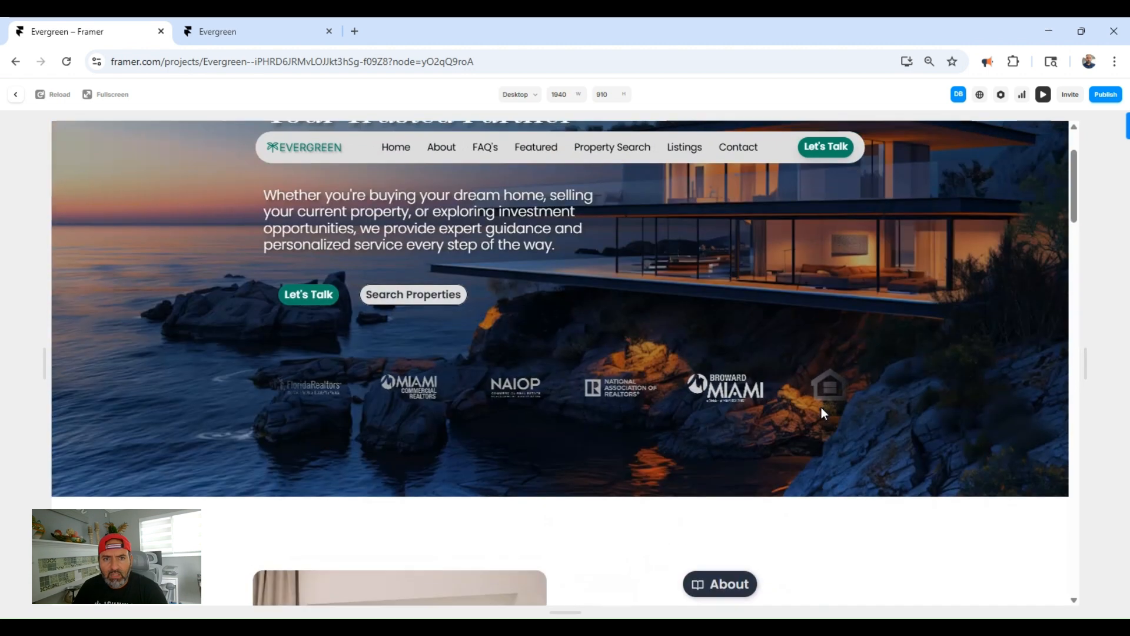
{"action": "scroll", "coordinate": [822, 412], "scroll_direction": "up", "scroll_amount": 2}
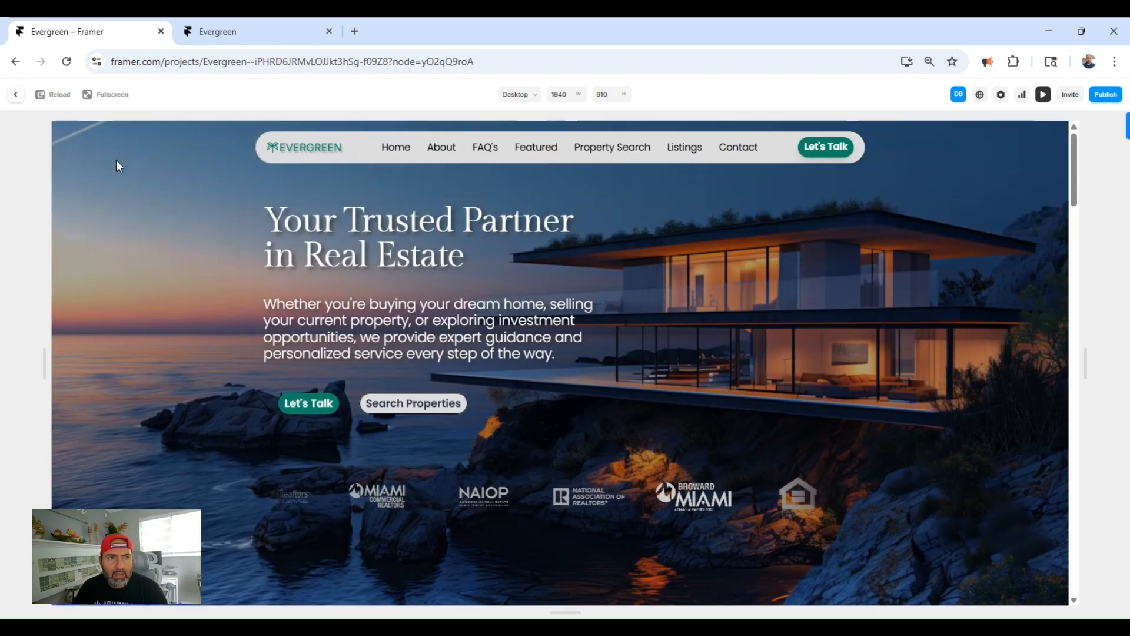
{"action": "left_click", "coordinate": [15, 94]}
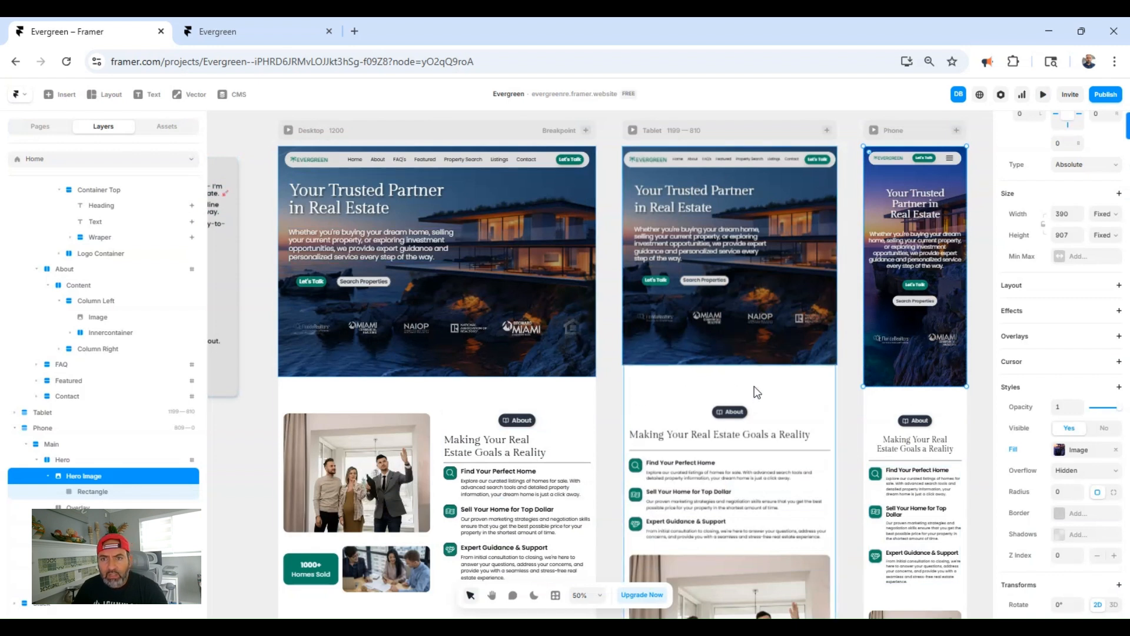
Step: Replace the large About section image in the Desktop breakpoint with the portrait photo of the woman in glasses, then close the fill settings
{"action": "scroll", "coordinate": [568, 401], "scroll_direction": "down", "scroll_amount": 1}
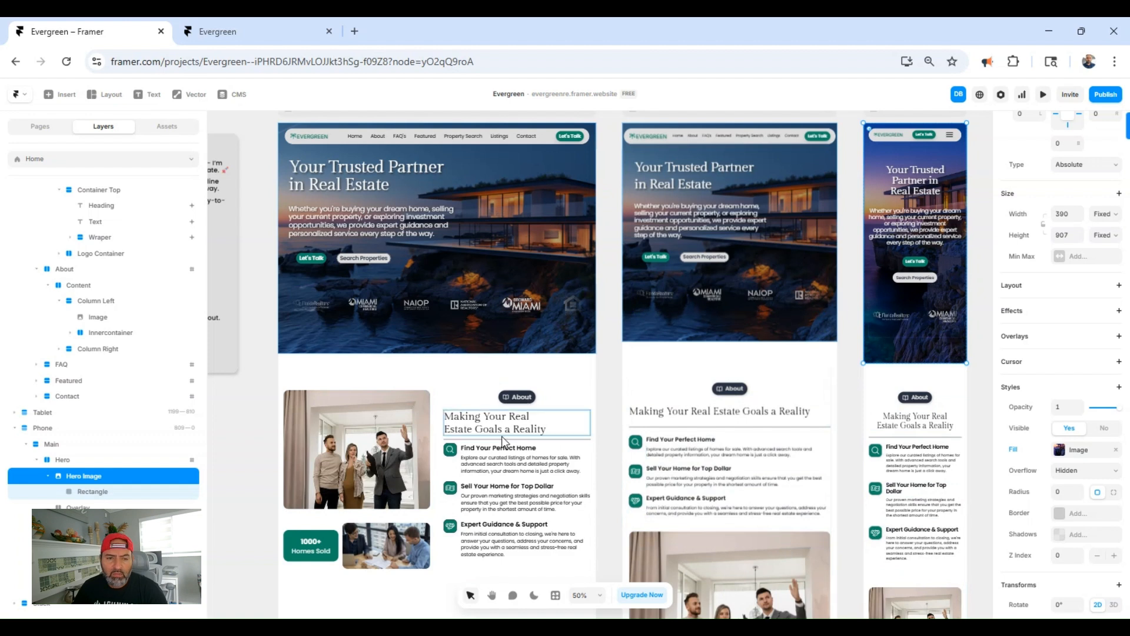
{"action": "left_click", "coordinate": [359, 435]}
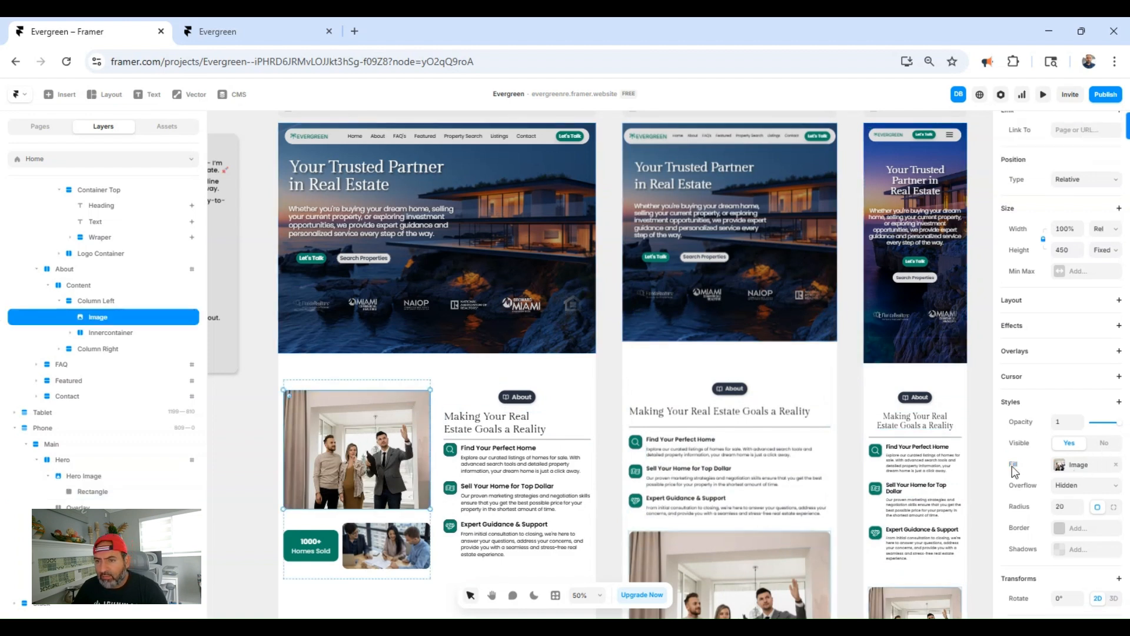
{"action": "left_click", "coordinate": [1072, 470]}
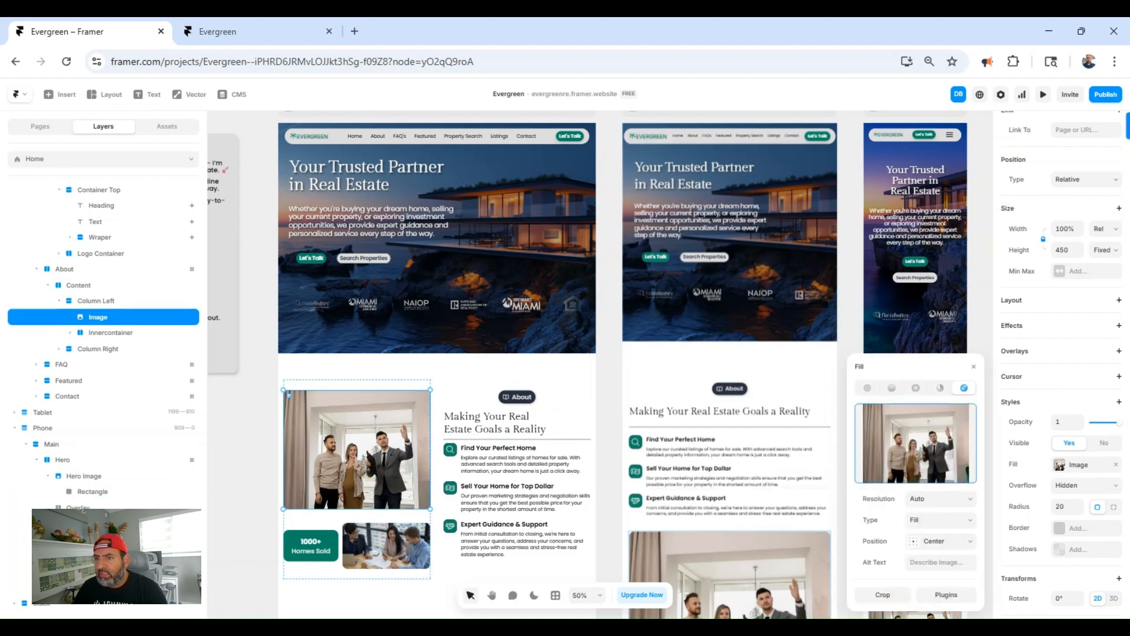
{"action": "left_click_drag", "start_coordinate": [944, 512], "coordinate": [939, 462]}
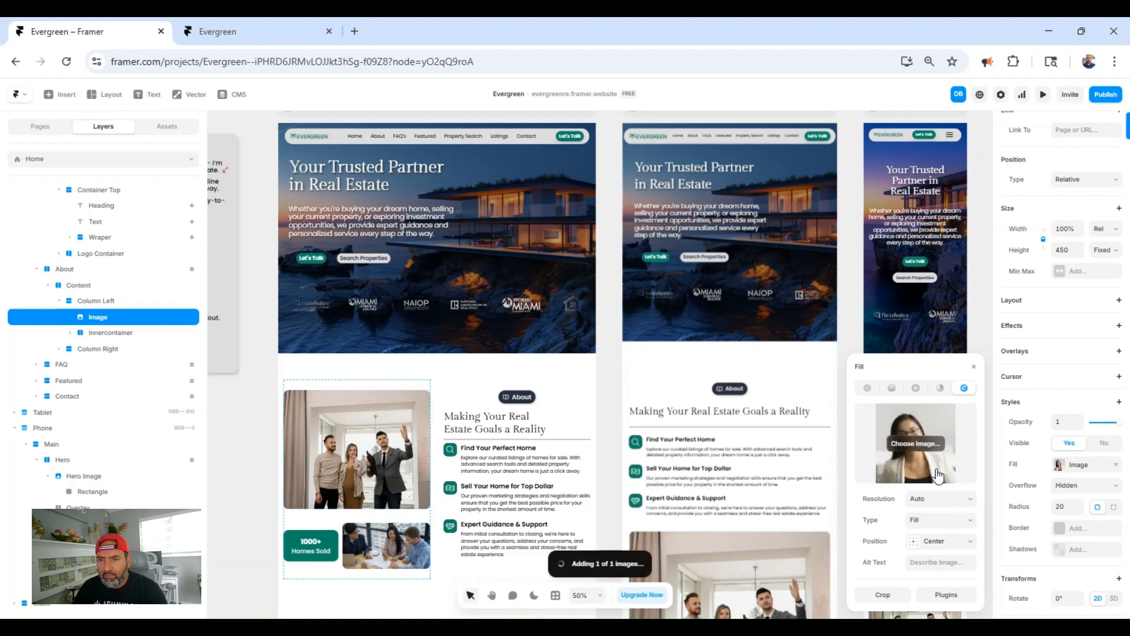
{"action": "scroll", "coordinate": [406, 447], "scroll_direction": "down", "scroll_amount": 2}
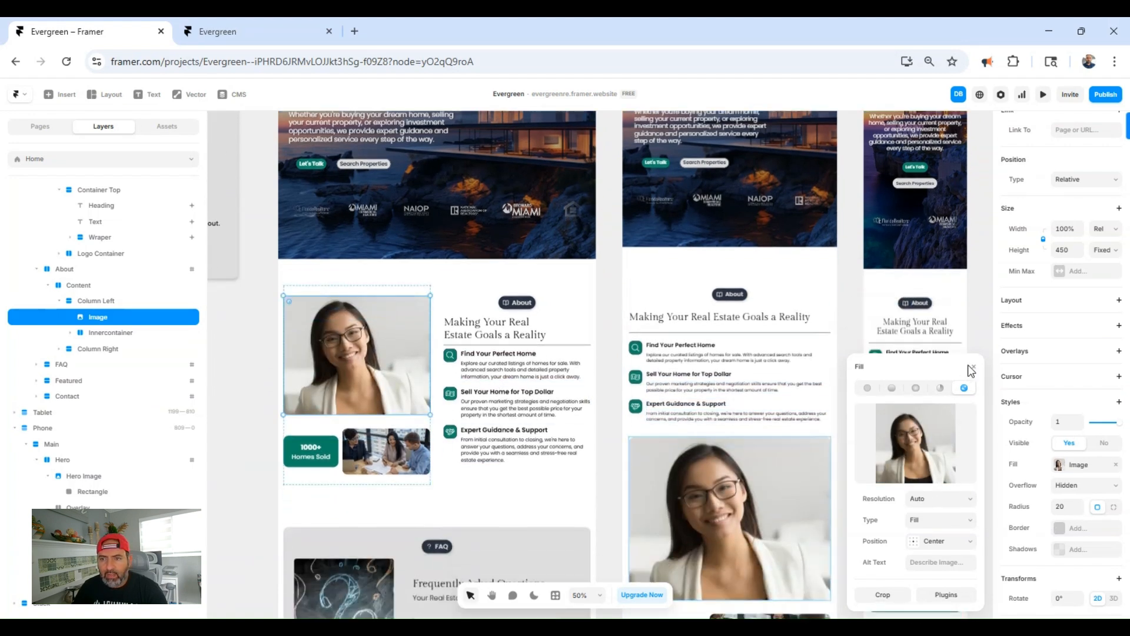
{"action": "left_click", "coordinate": [971, 367]}
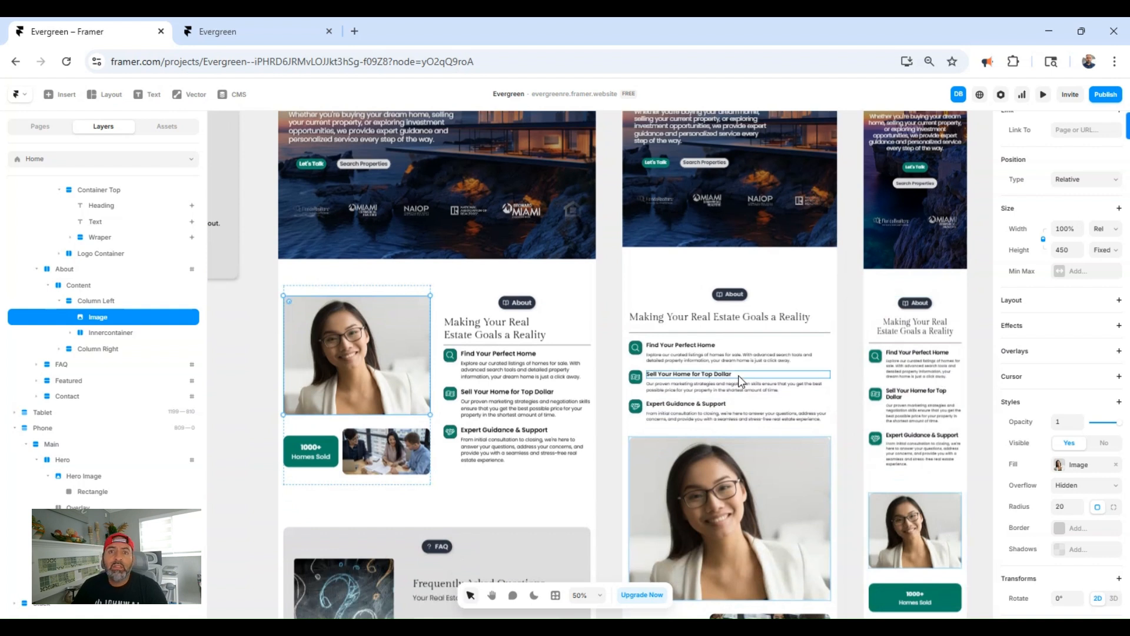